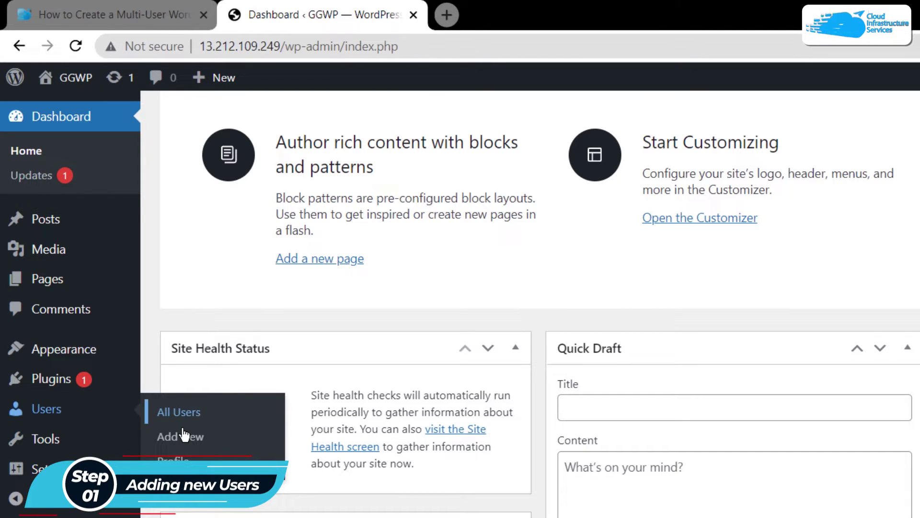
pyautogui.click(183, 437)
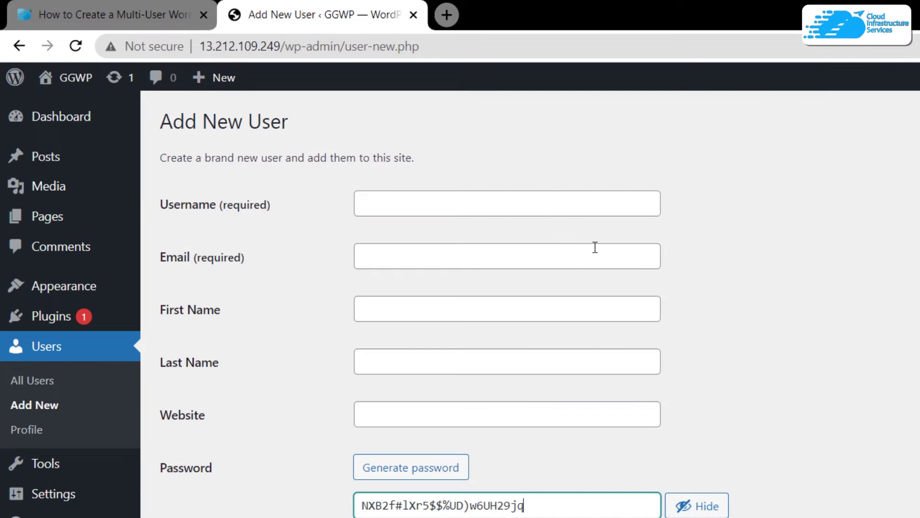
pyautogui.click(509, 206)
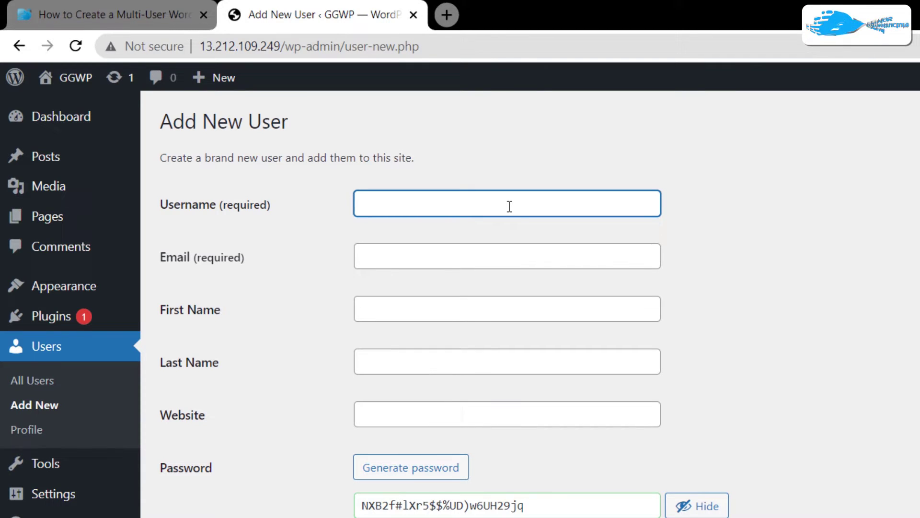
pyautogui.write('testU')
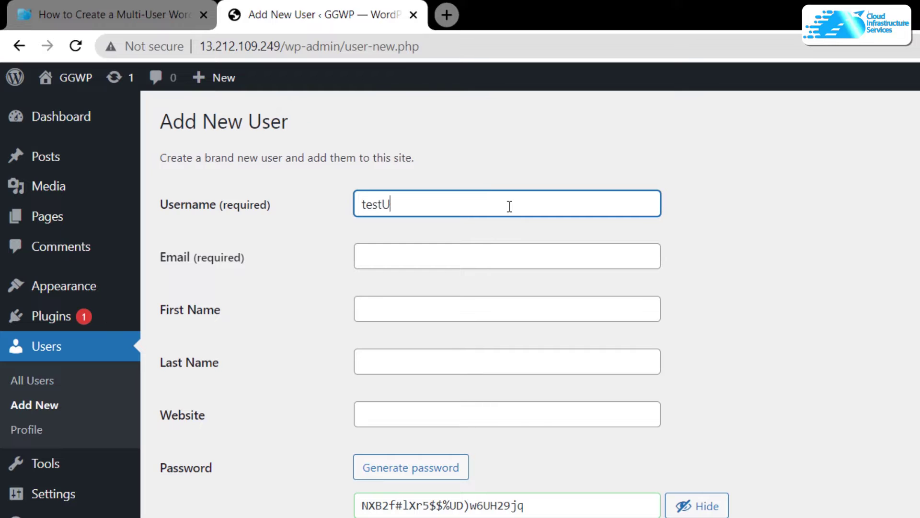
pyautogui.write('ser123')
pyautogui.click(471, 245)
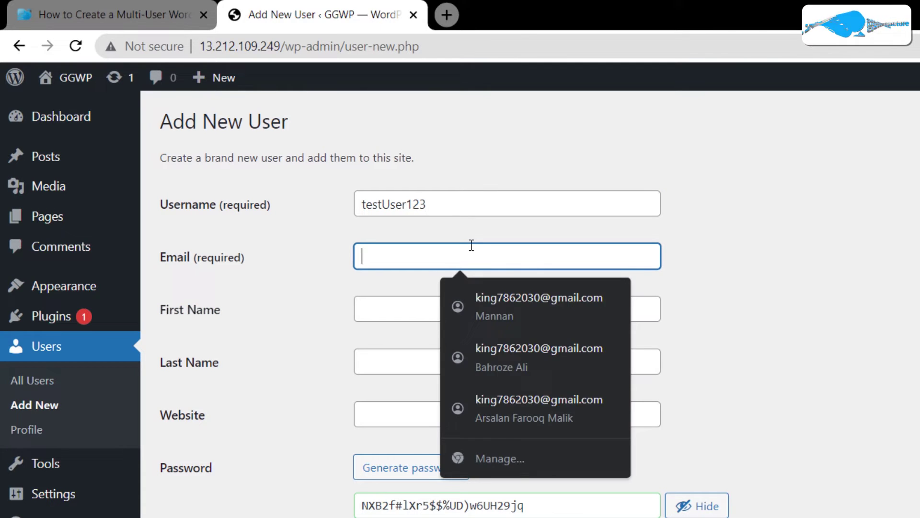
pyautogui.write('test2@test.com')
pyautogui.click(454, 317)
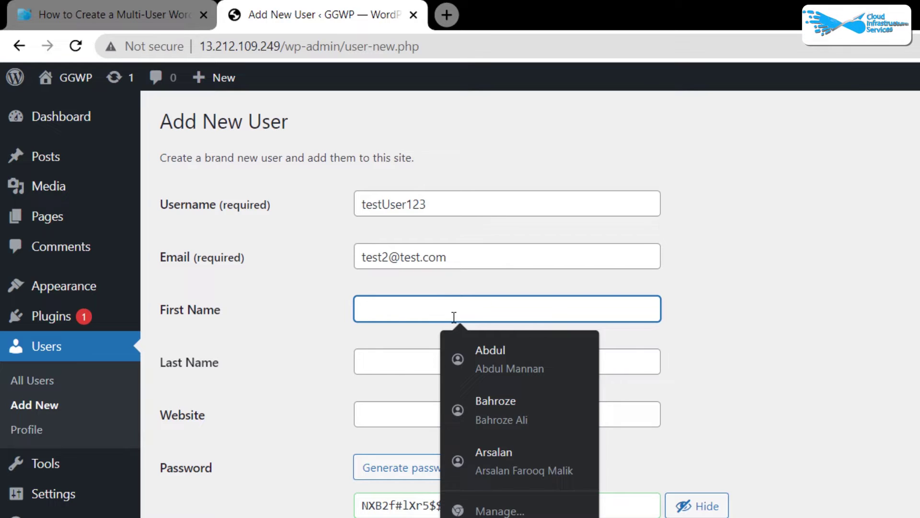
pyautogui.write('Test')
pyautogui.press('Tab')
pyautogui.write('User')
pyautogui.click(402, 410)
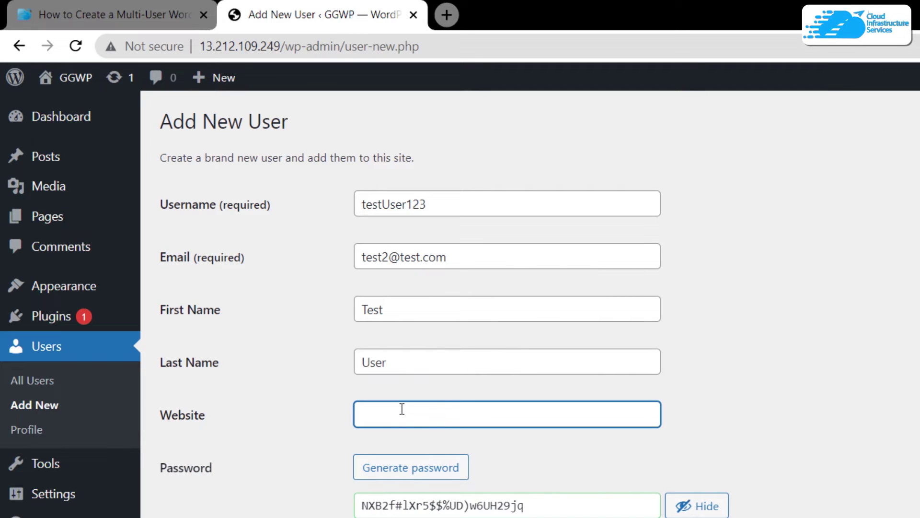
pyautogui.write('estUserWe')
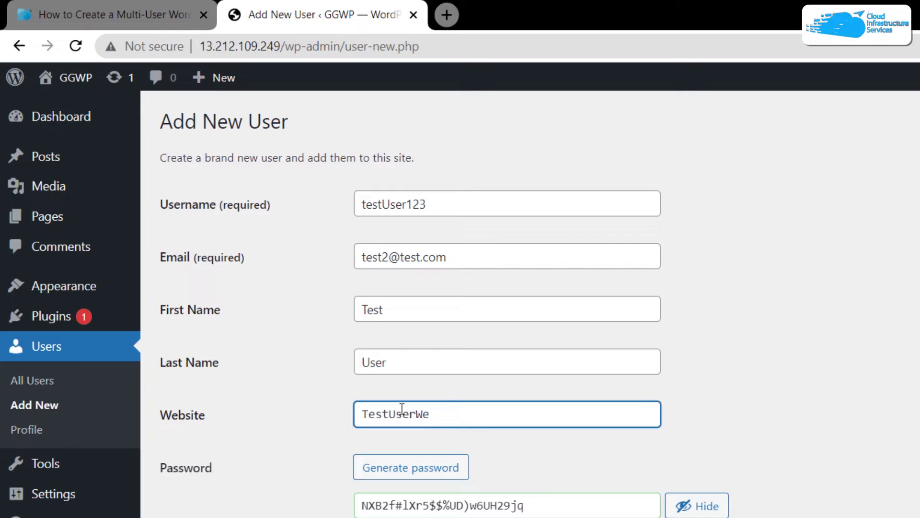
pyautogui.write('bsite.com')
pyautogui.scroll(-2, 541, 489)
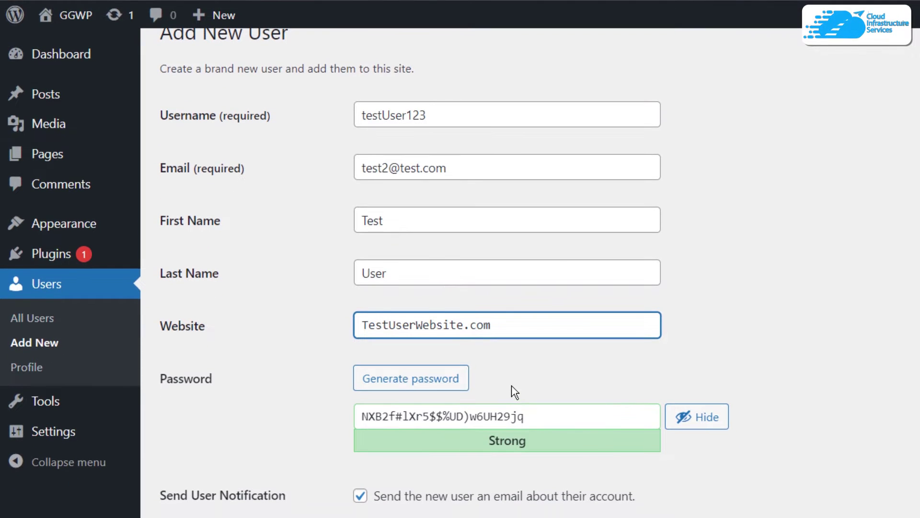
pyautogui.click(448, 416)
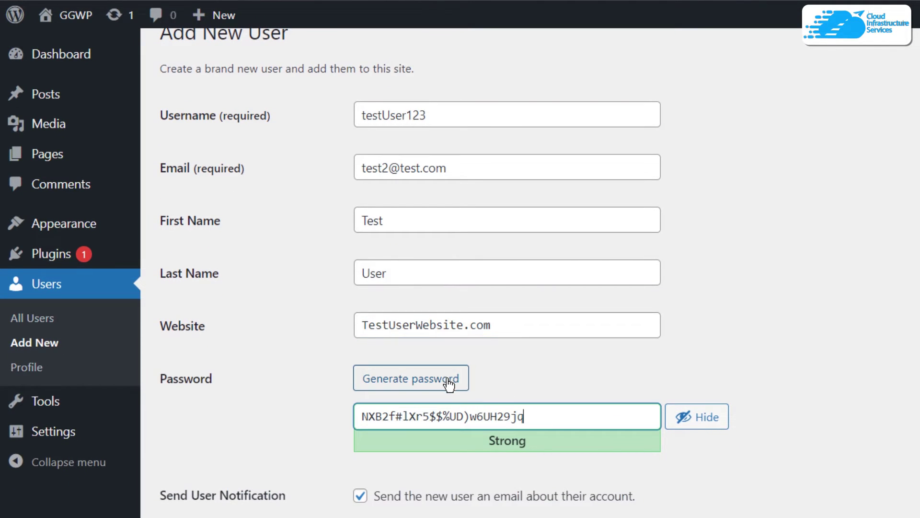
pyautogui.moveTo(544, 417); pyautogui.dragTo(342, 416)
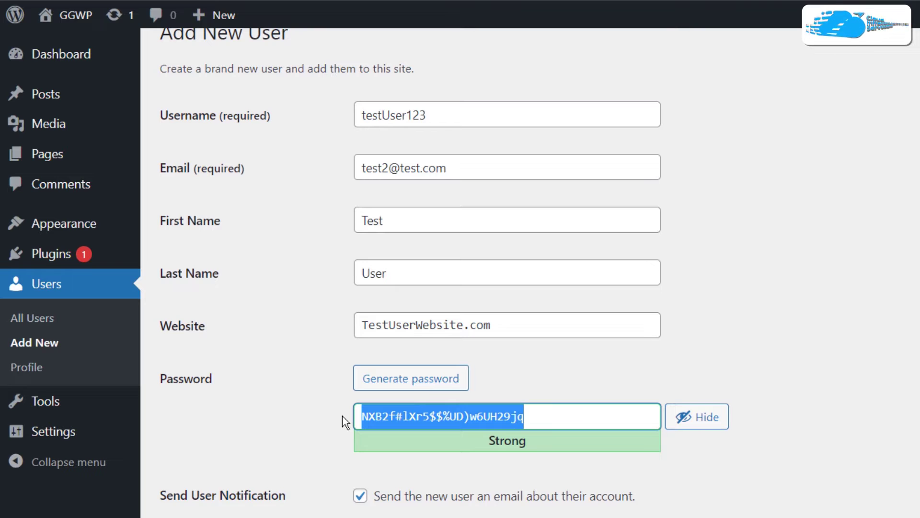
pyautogui.press('BackSpace')
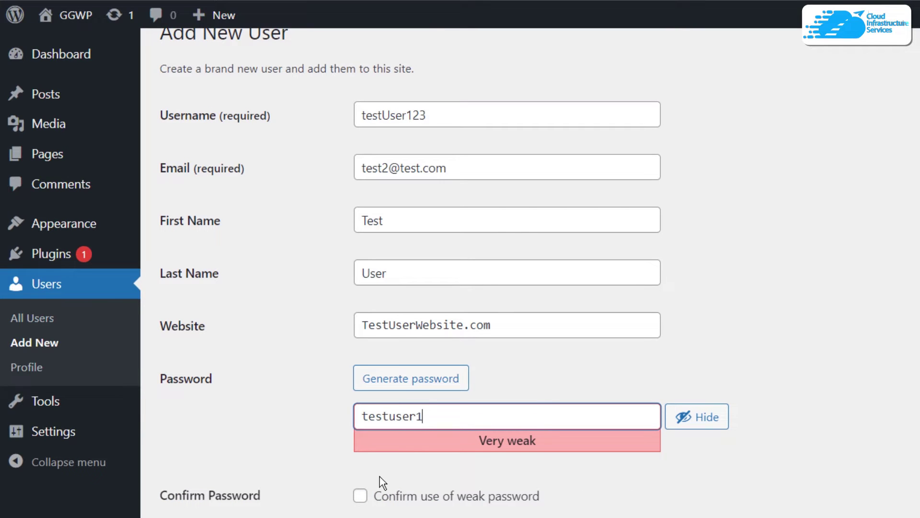
pyautogui.scroll(-2, 393, 449)
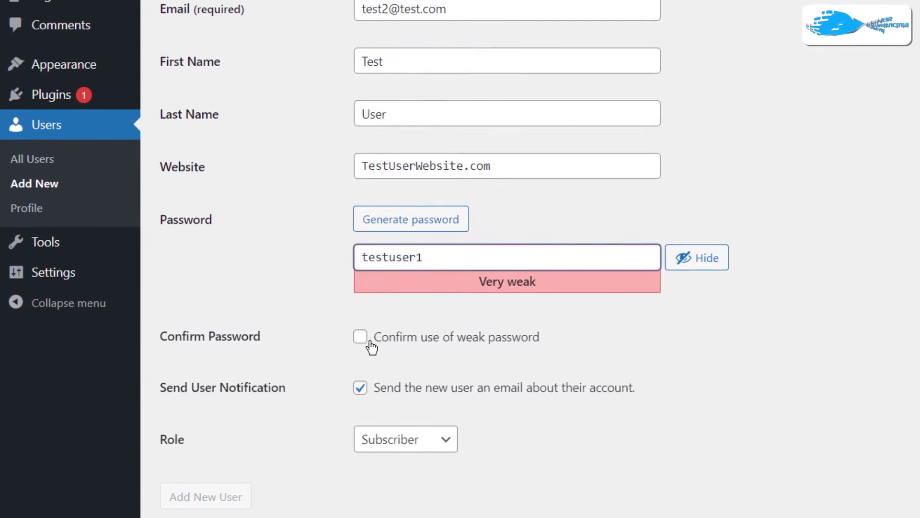
pyautogui.scroll(-1, 371, 347)
pyautogui.click(363, 321)
pyautogui.scroll(-1, 489, 345)
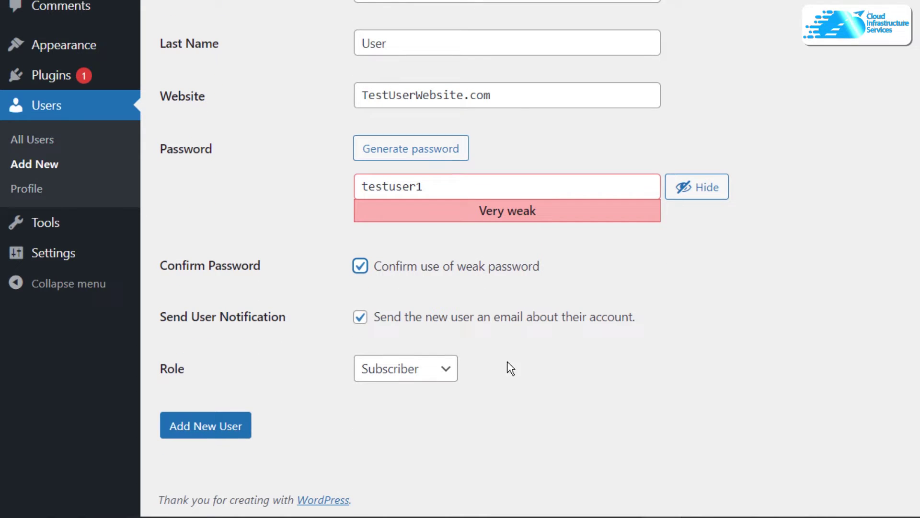
# Keep the Subscriber role and create the user testUser123.
pyautogui.click(445, 371)
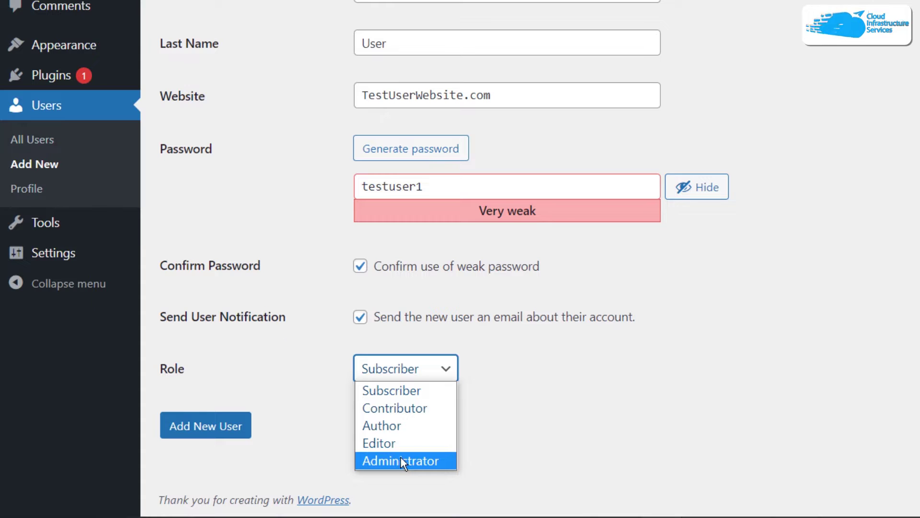
pyautogui.click(418, 397)
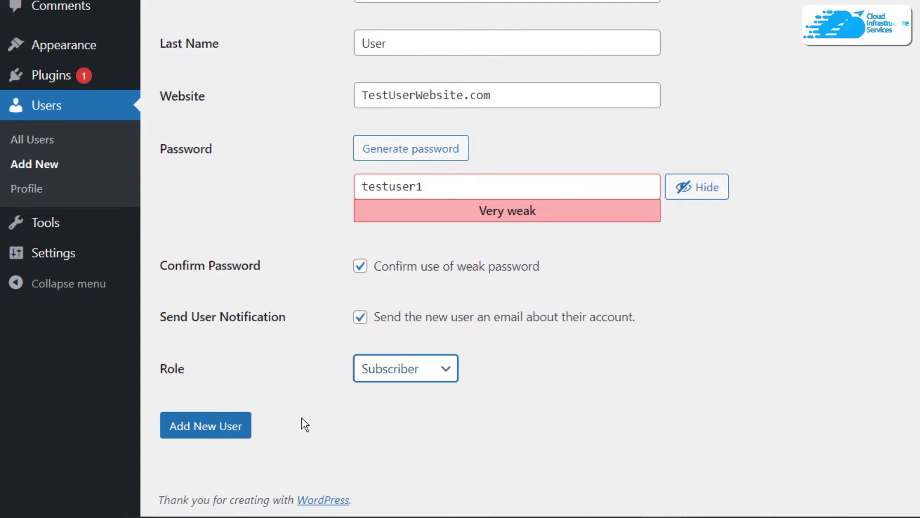
pyautogui.click(206, 425)
pyautogui.scroll(3, 641, 279)
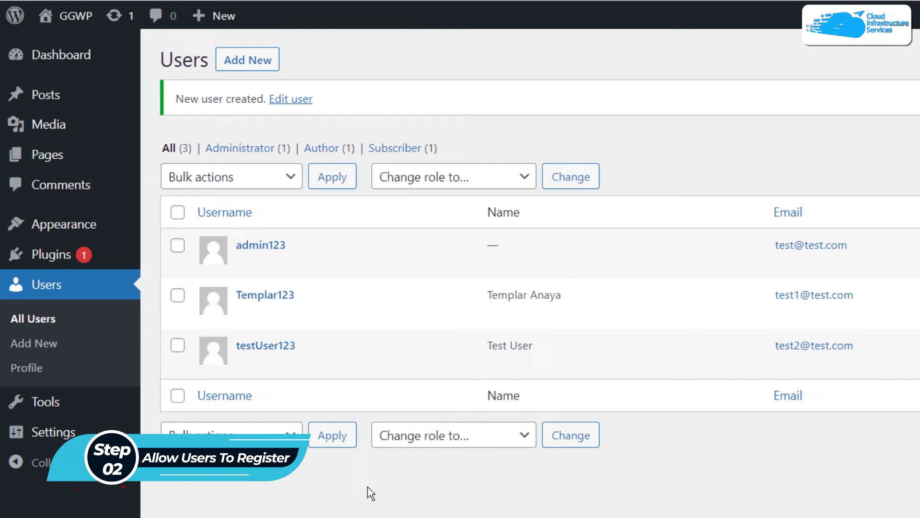
pyautogui.moveTo(52, 75)
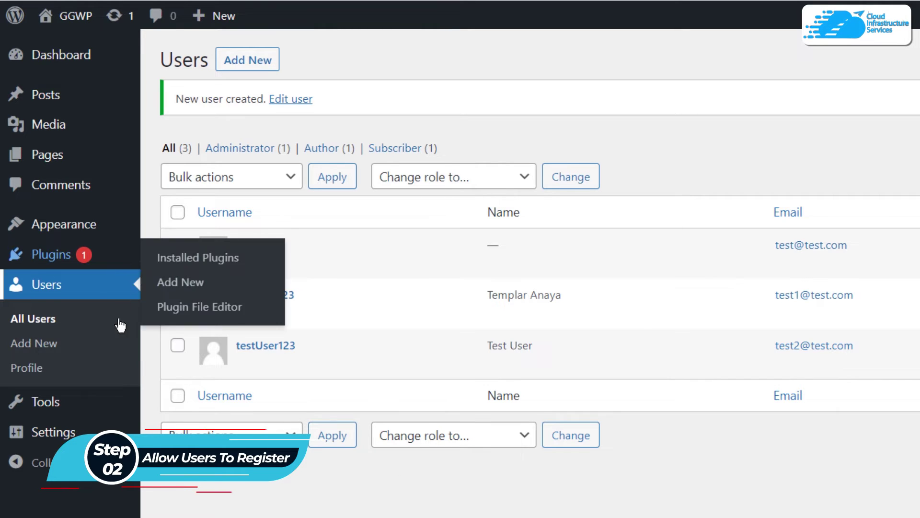
pyautogui.scroll(-2, 85, 431)
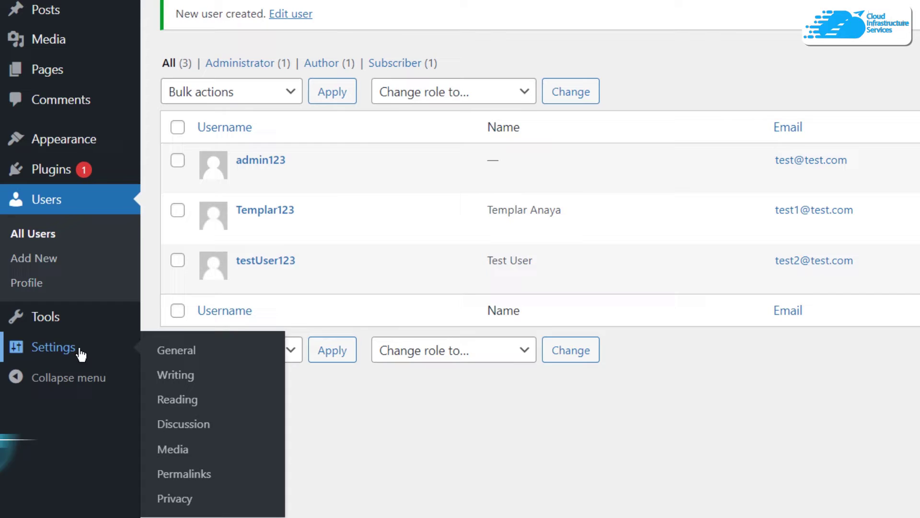
# Save General settings with 'Anyone can register' on and Subscriber as default role.
pyautogui.click(53, 346)
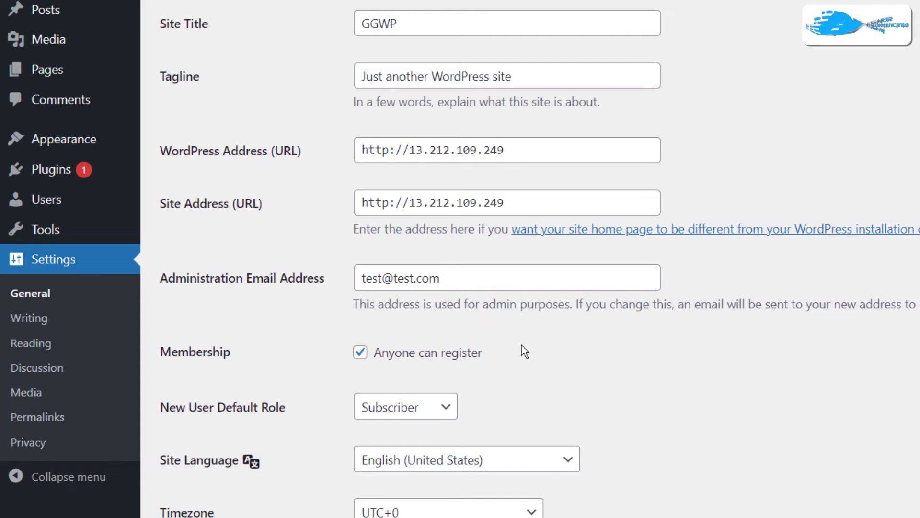
pyautogui.scroll(-4, 523, 351)
pyautogui.scroll(-4, 523, 352)
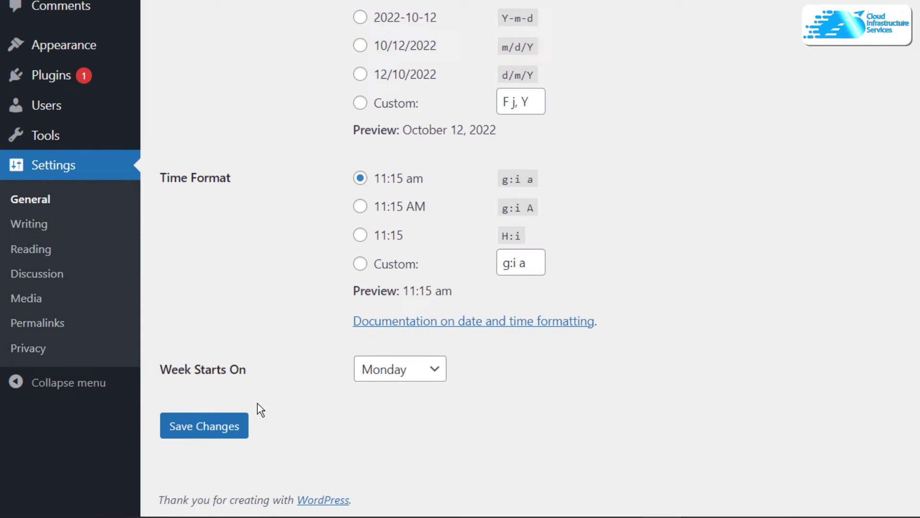
pyautogui.click(235, 427)
pyautogui.scroll(5, 267, 195)
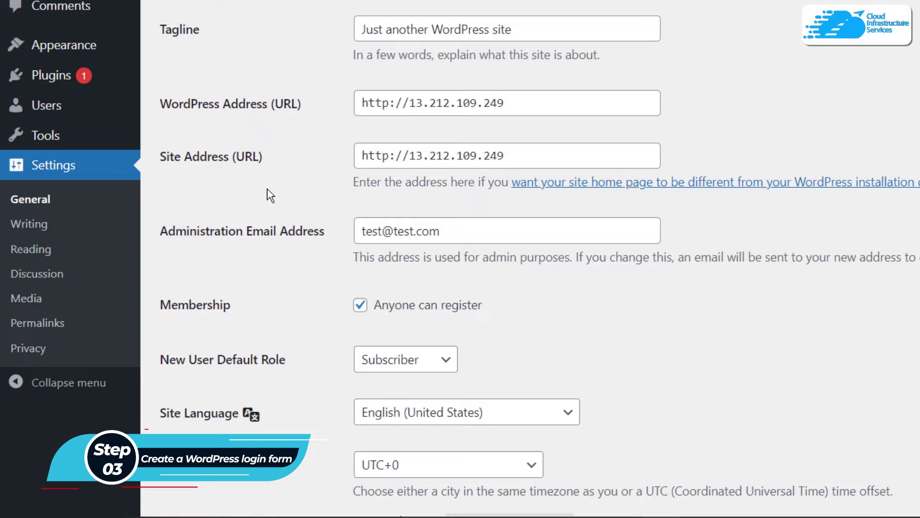
pyautogui.scroll(3, 266, 195)
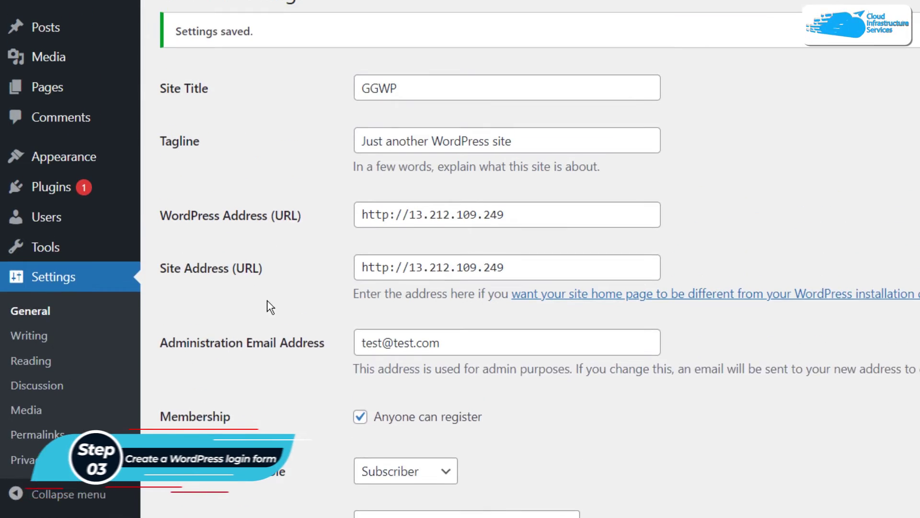
# Insert a Meta widget titled Members into Footer #1 and click Update.
pyautogui.click(85, 228)
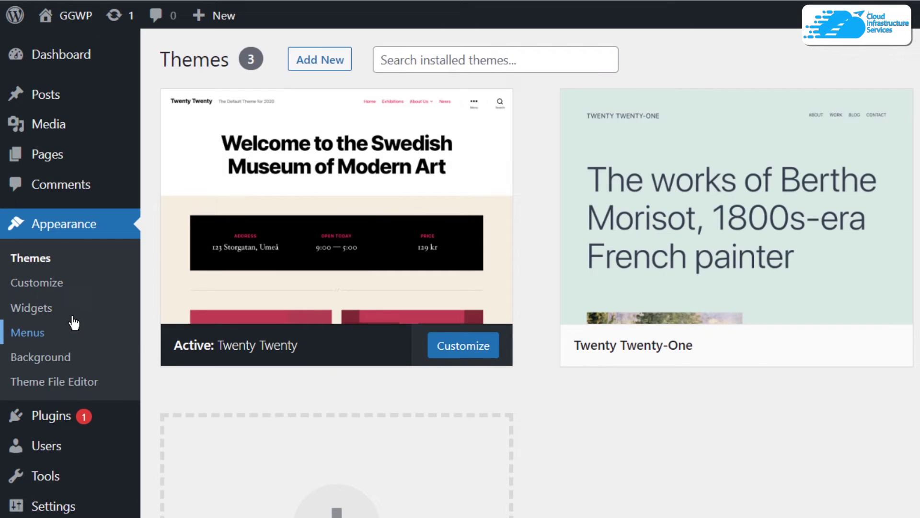
pyautogui.click(61, 308)
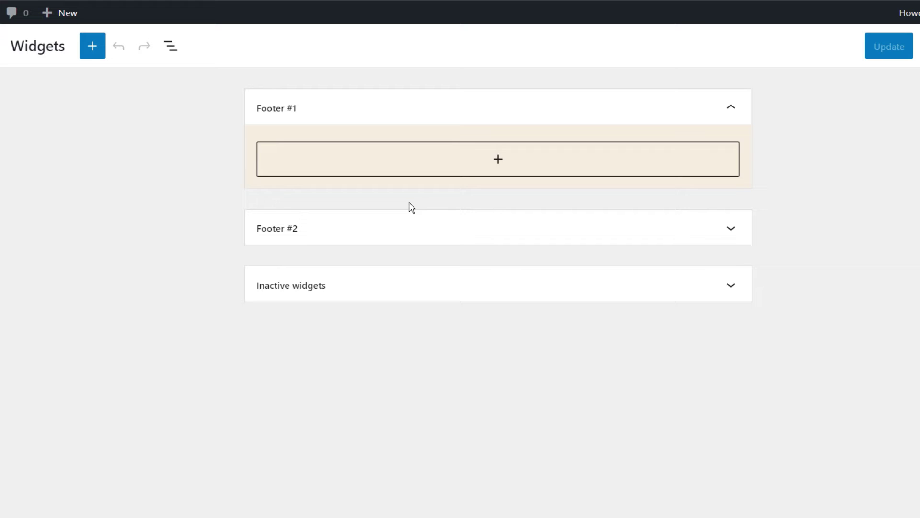
pyautogui.click(491, 160)
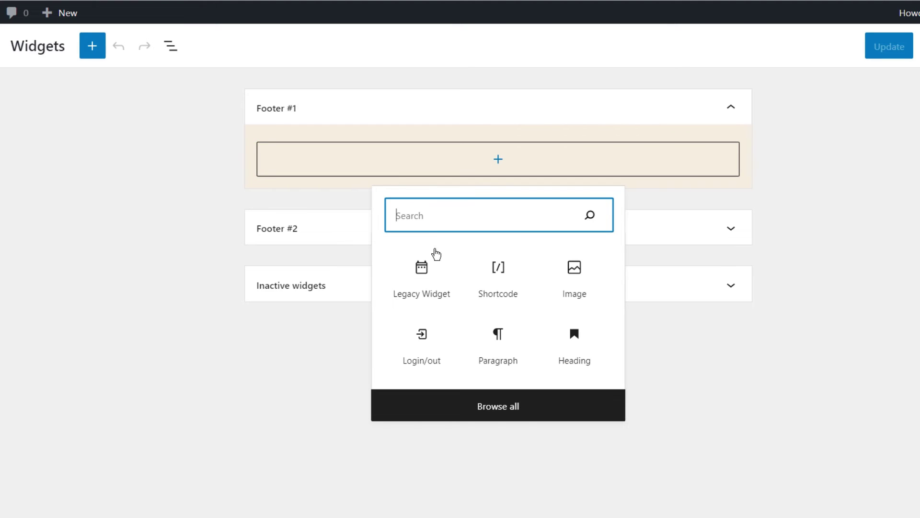
pyautogui.write('meta')
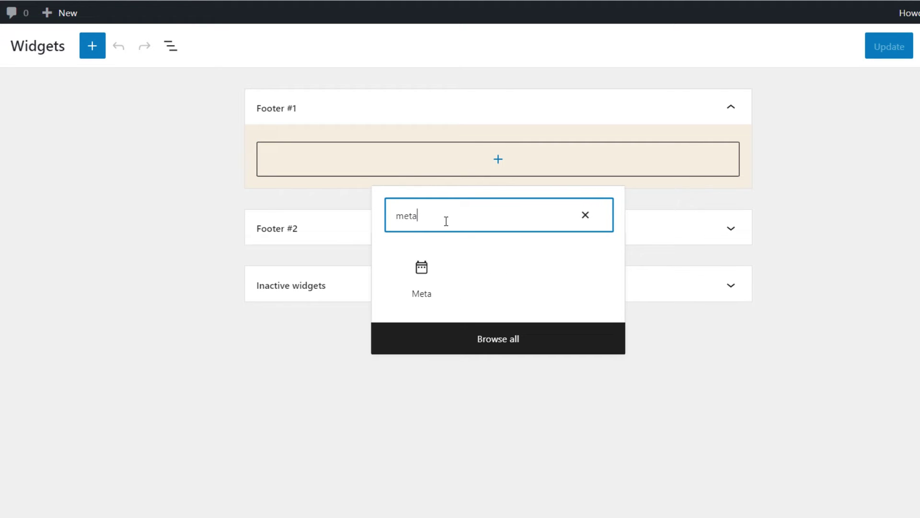
pyautogui.click(422, 268)
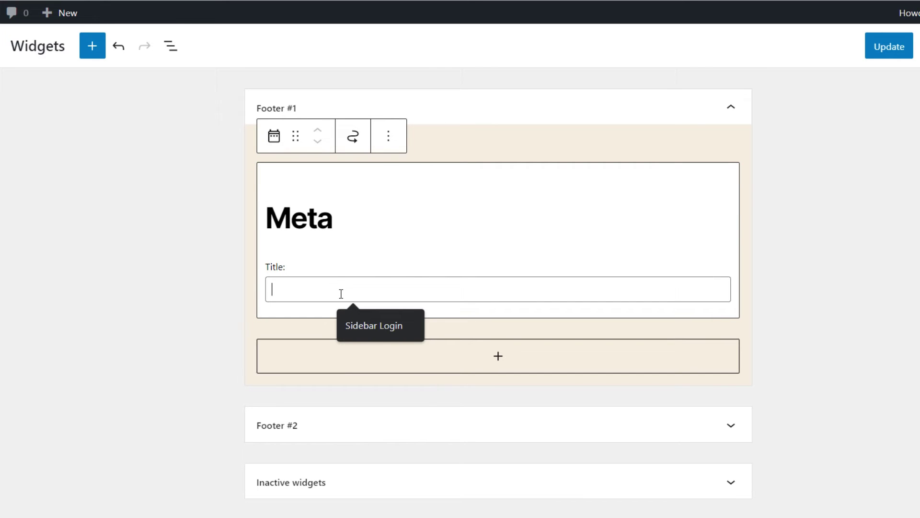
pyautogui.write('Me')
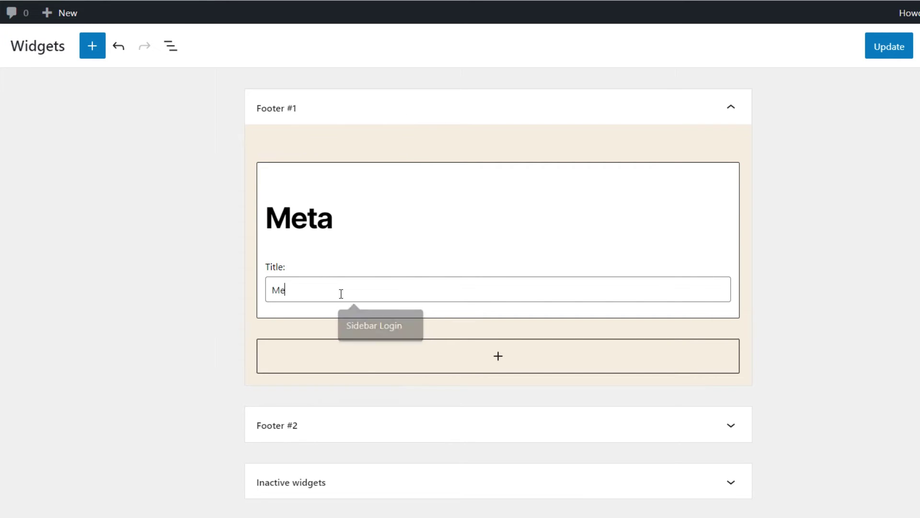
pyautogui.write('mbers')
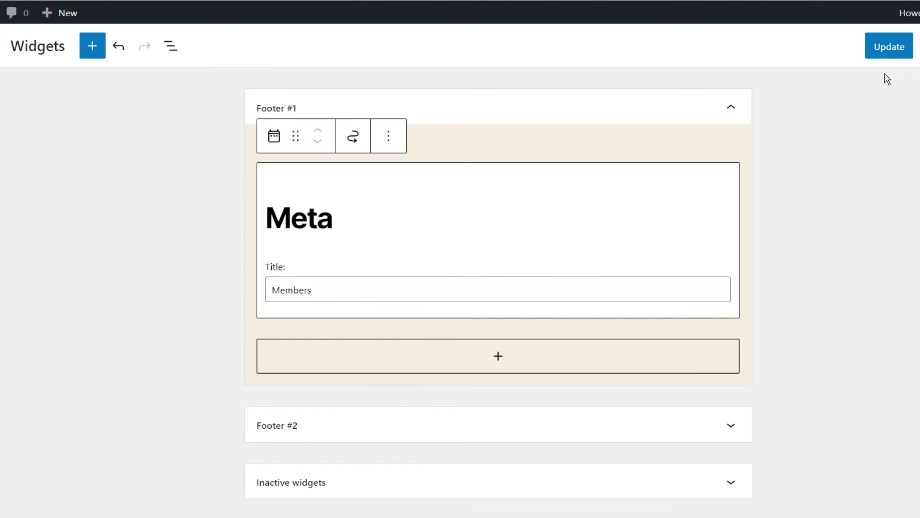
pyautogui.click(890, 46)
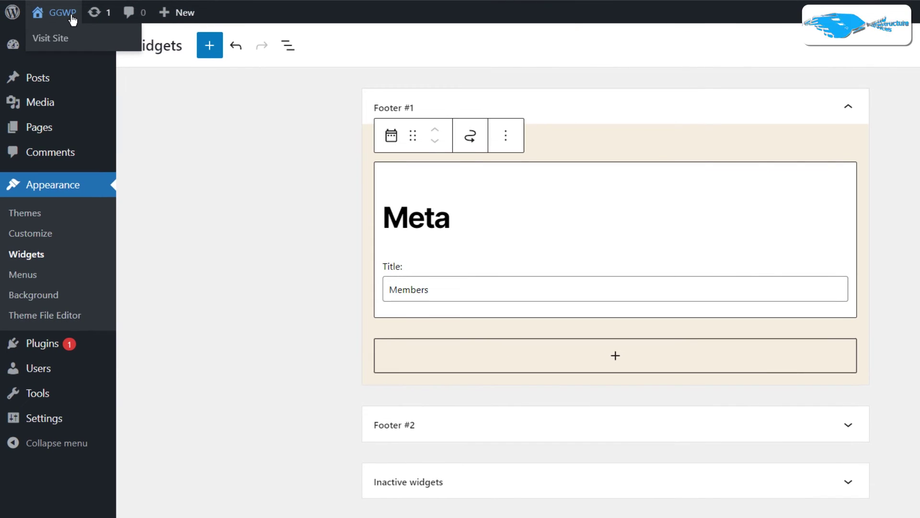
# Leave the widgets page for the live site and log out via the Members widget.
pyautogui.click(71, 14)
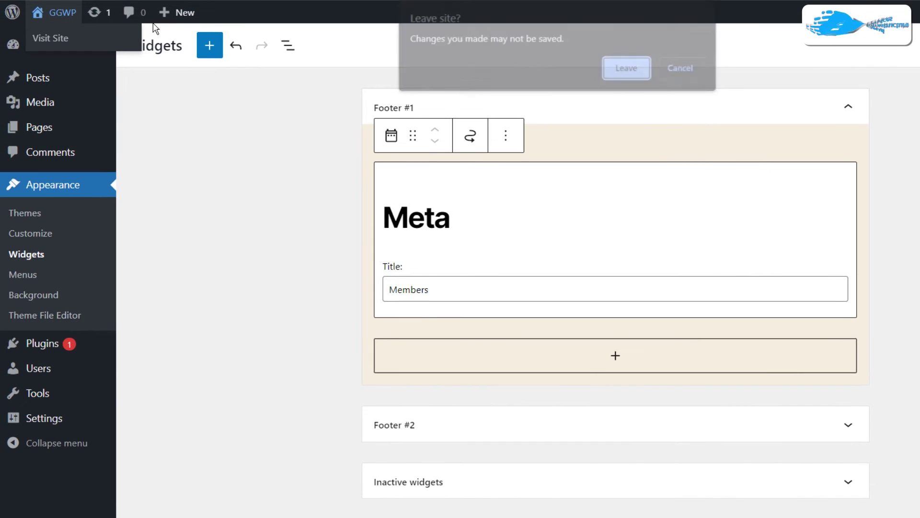
pyautogui.press('Return')
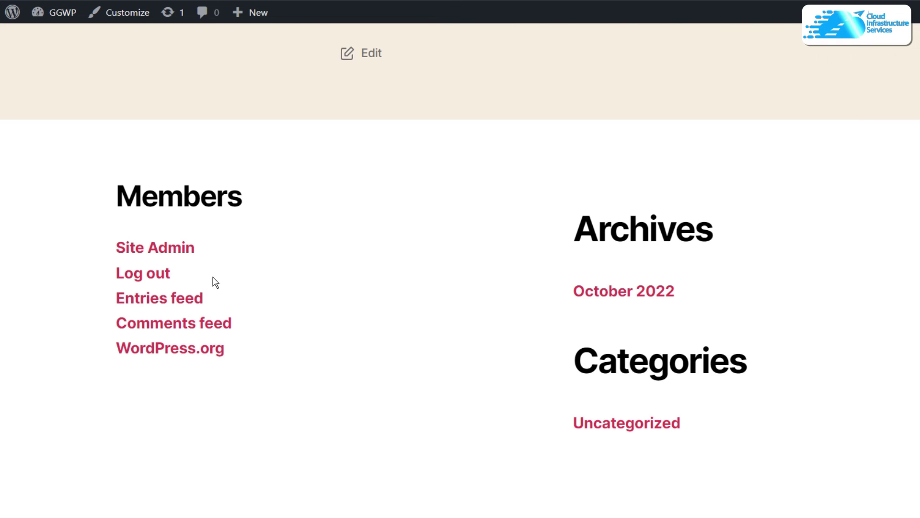
pyautogui.click(149, 282)
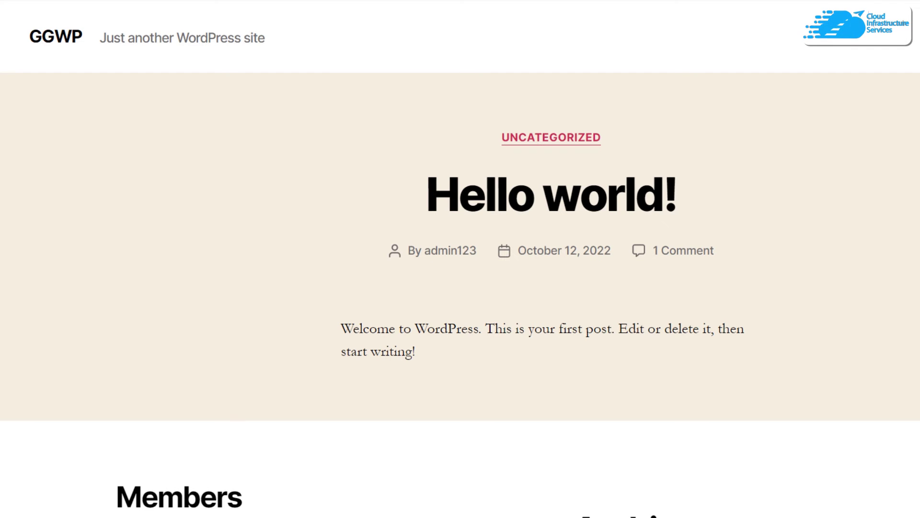
pyautogui.scroll(-5, 360, 115)
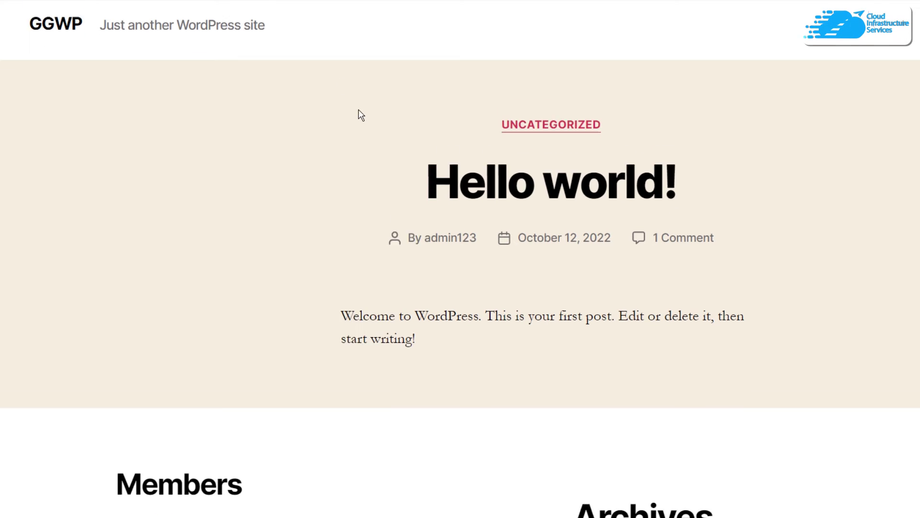